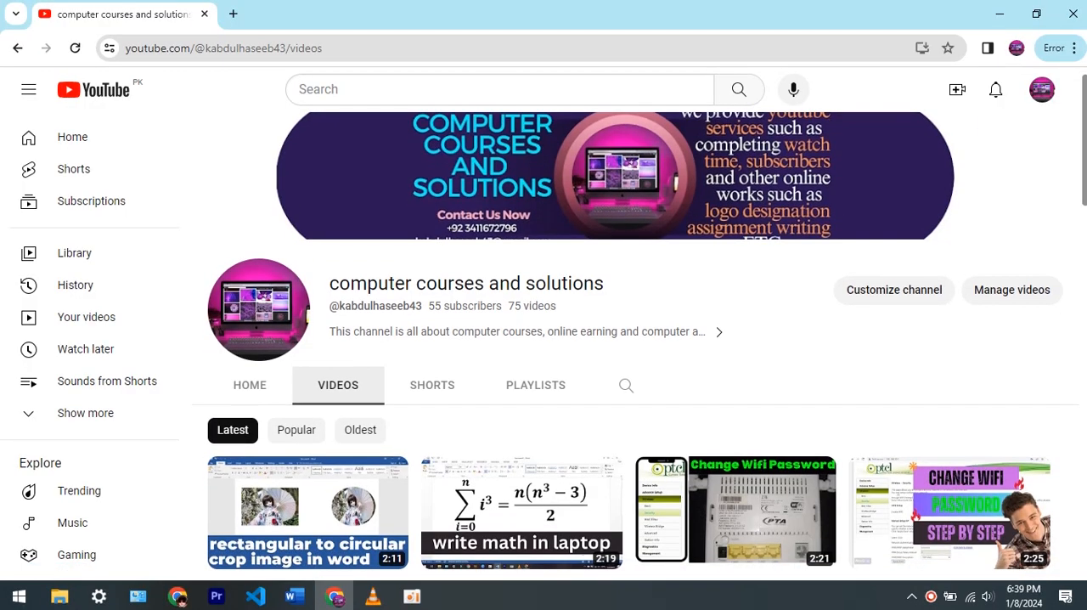
scroll(629, 382, "down", 3)
scroll(629, 383, "down", 3)
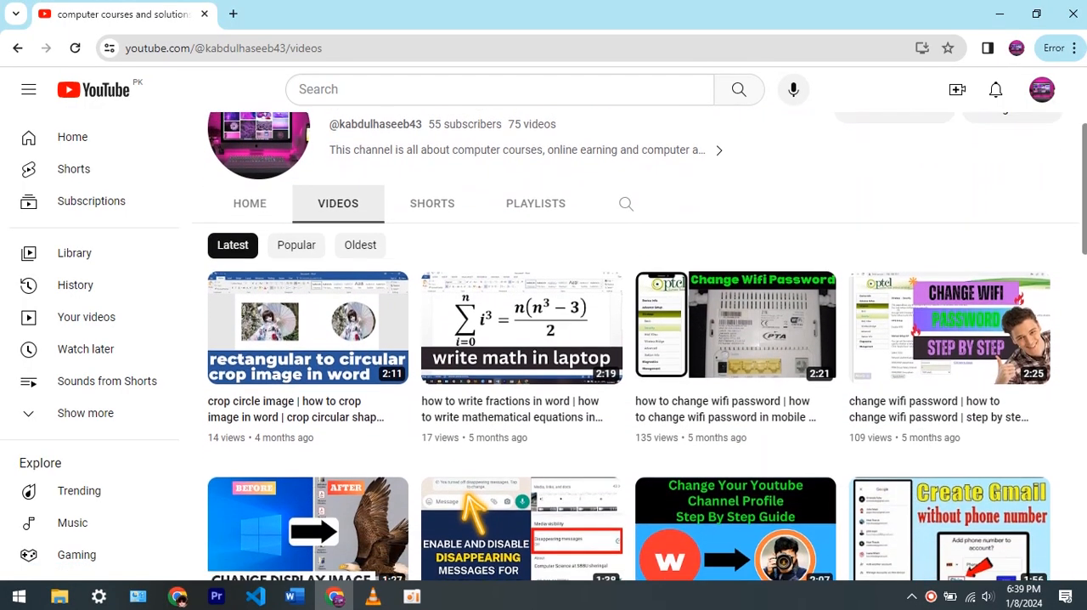
scroll(628, 382, "down", 2)
scroll(628, 383, "down", 2)
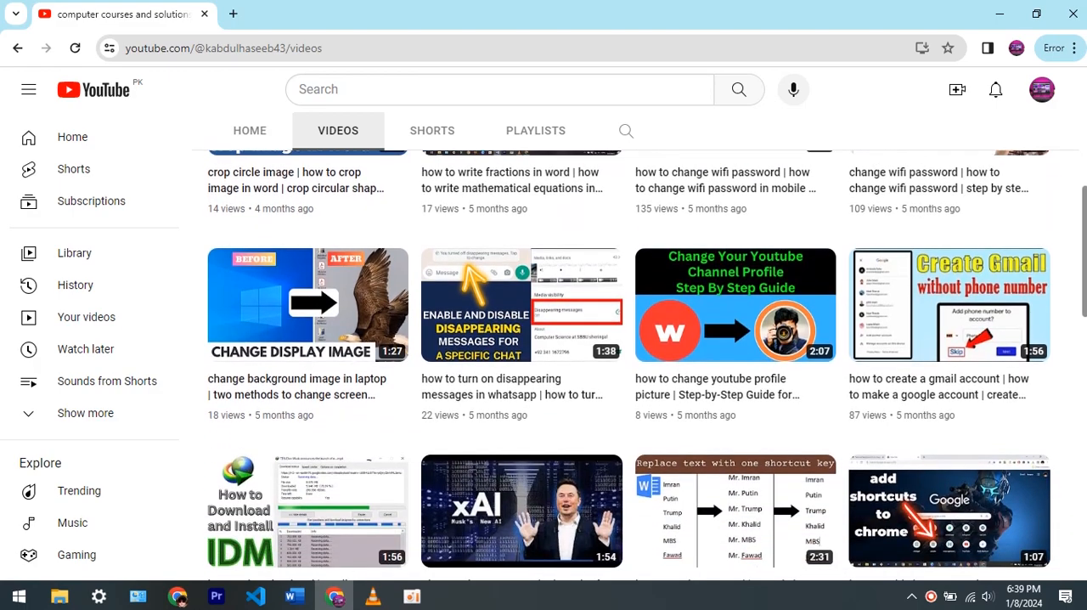
scroll(629, 382, "down", 2)
scroll(629, 382, "down", 1)
scroll(628, 382, "down", 1)
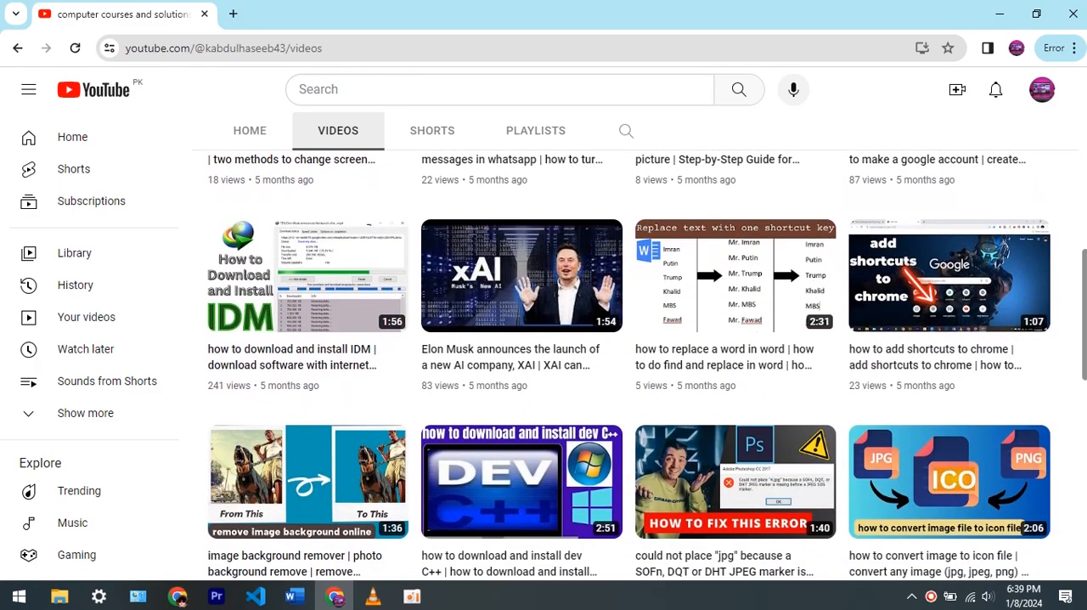
scroll(628, 382, "down", 1)
scroll(628, 382, "down", 1)
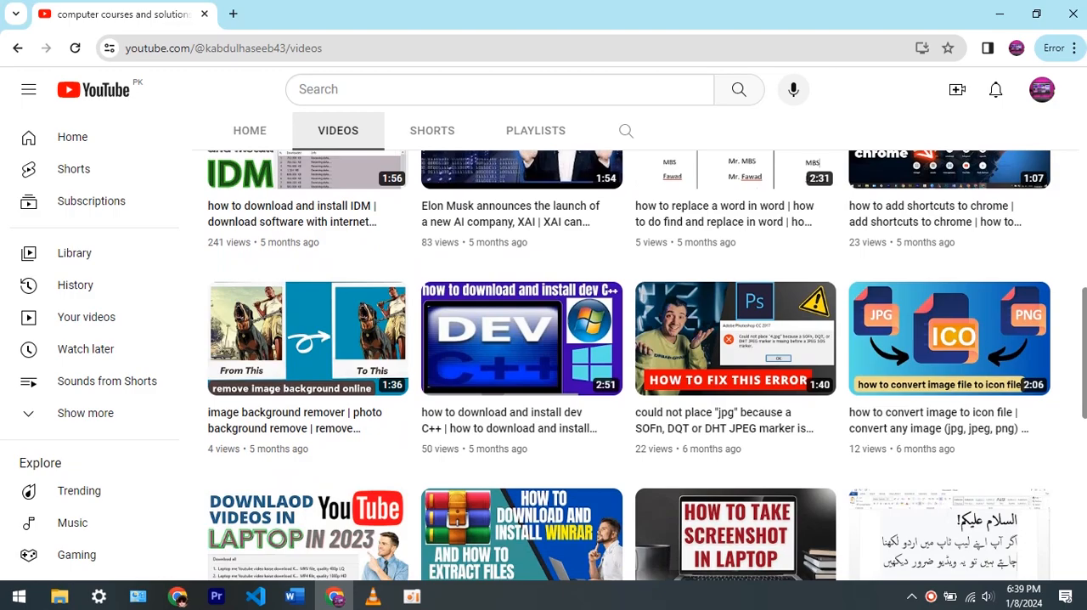
scroll(628, 382, "down", 1)
scroll(628, 382, "down", 1)
scroll(629, 382, "down", 1)
scroll(628, 382, "down", 2)
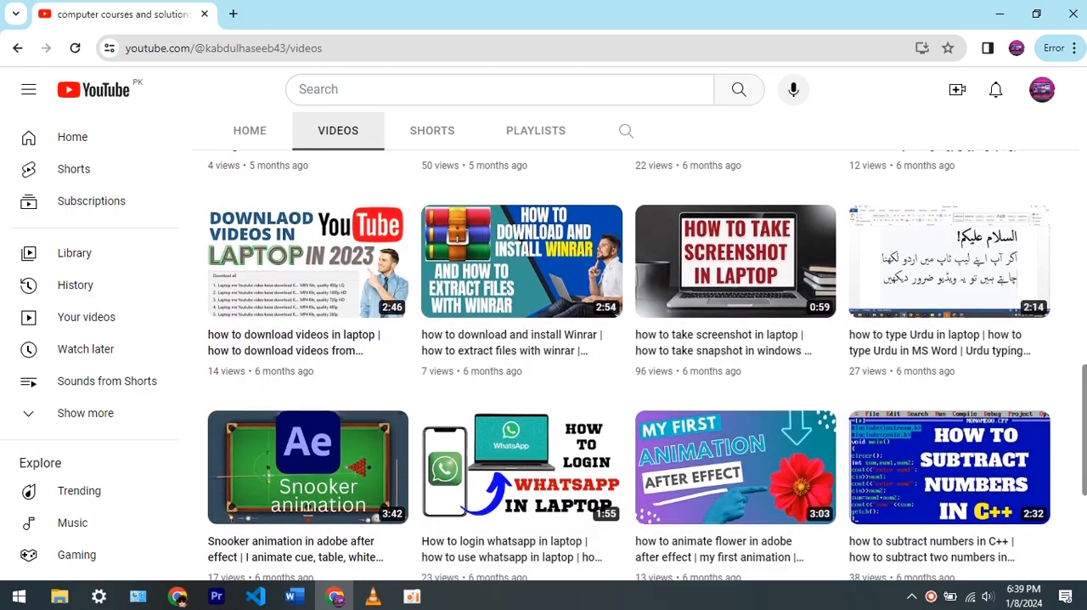
scroll(628, 382, "down", 2)
scroll(628, 382, "down", 1)
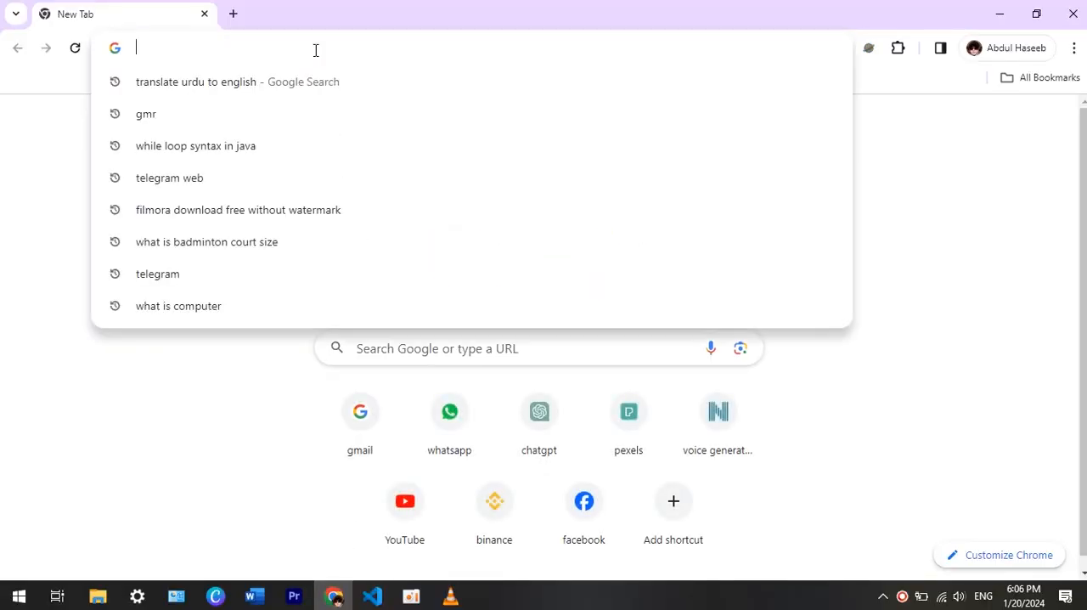
type("email ")
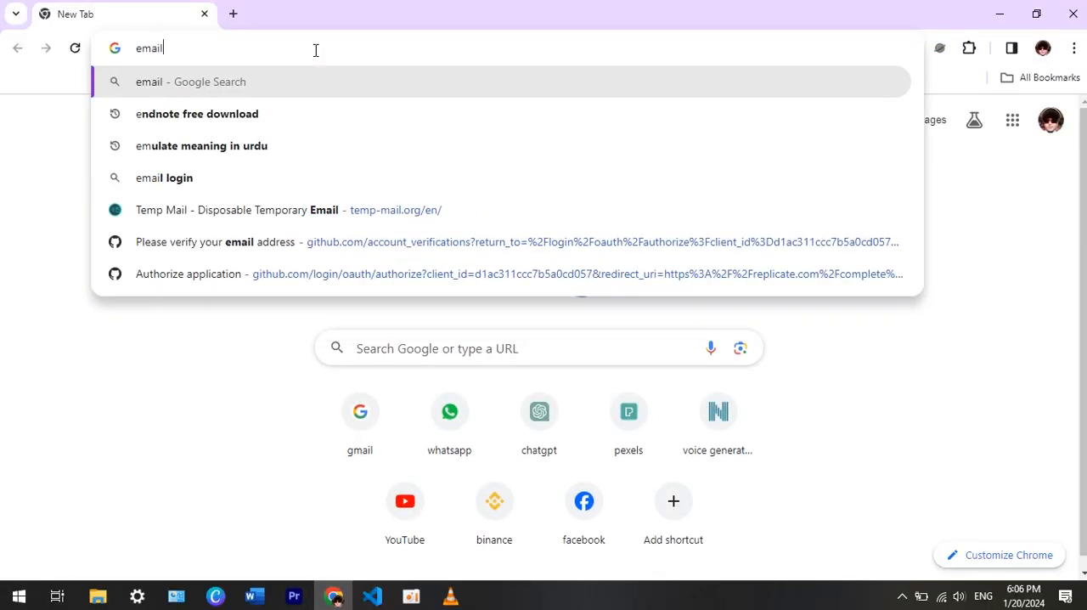
type("trac")
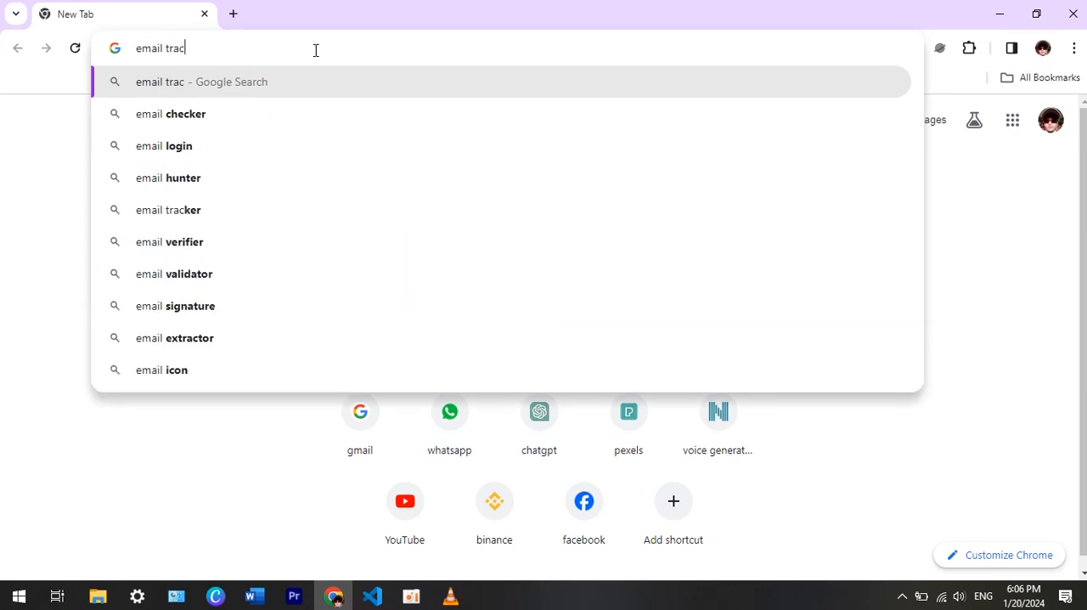
type("ker f")
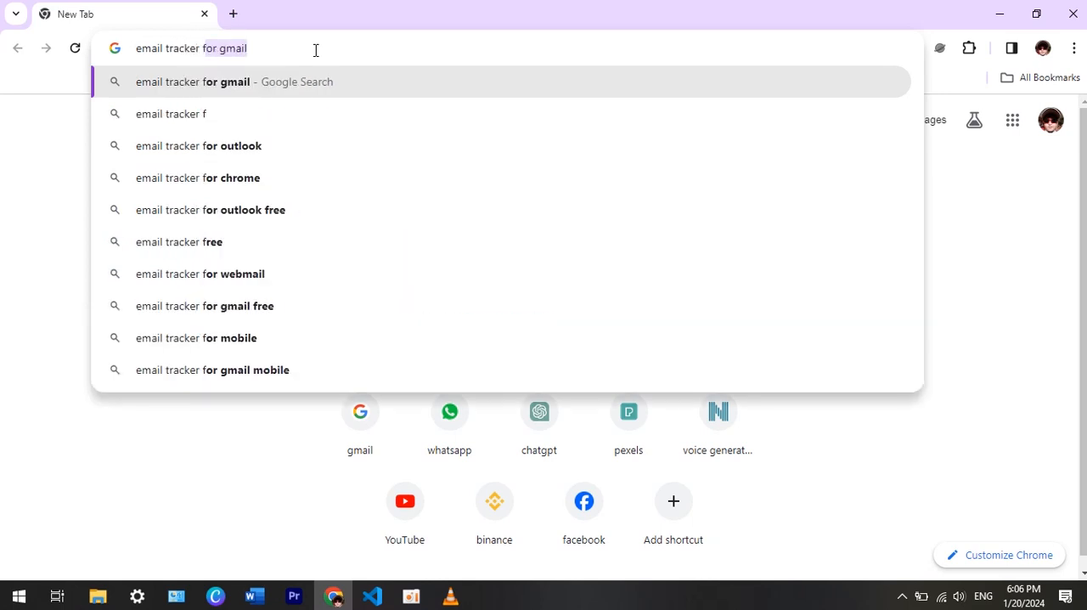
Step: Search Google for 'email tracker for gmail' and go to the Mailtrack Chrome Web Store listing
key("Return")
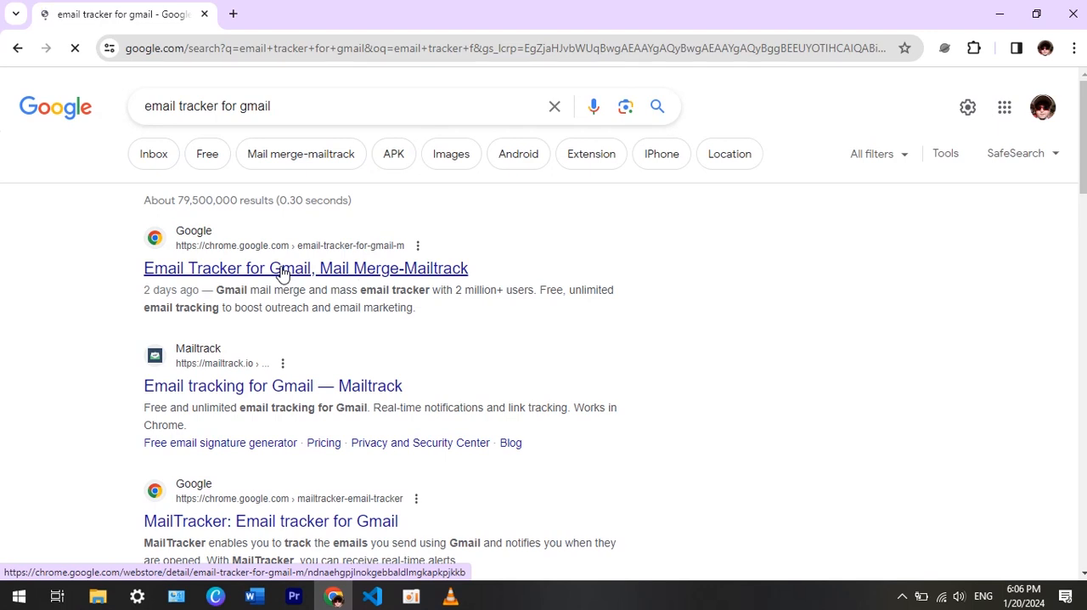
left_click(282, 270)
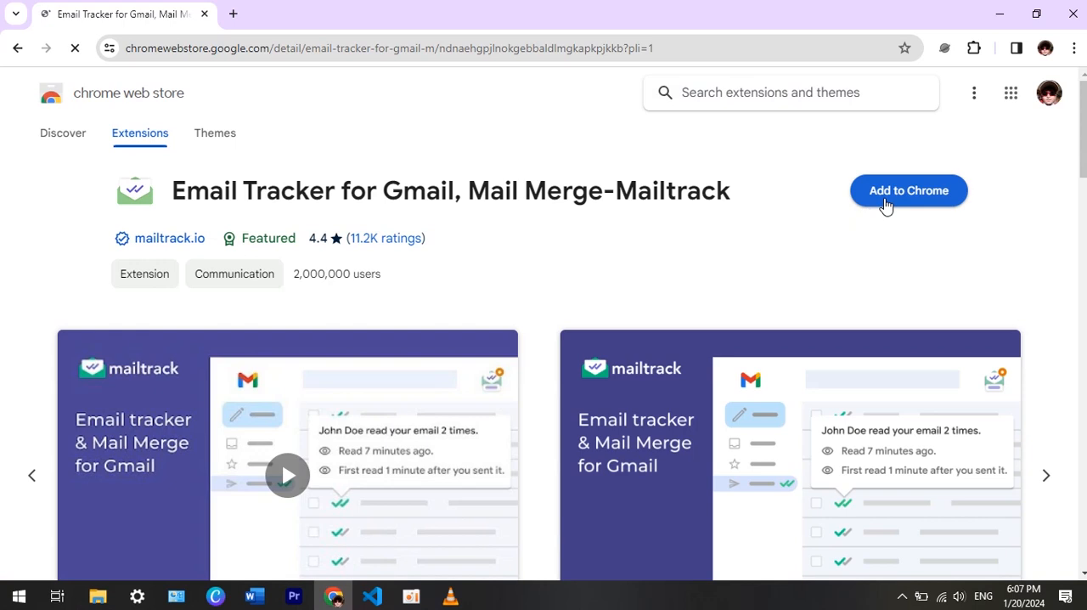
Step: Add the Mailtrack extension to Chrome, confirming the install and checking download progress
left_click(886, 202)
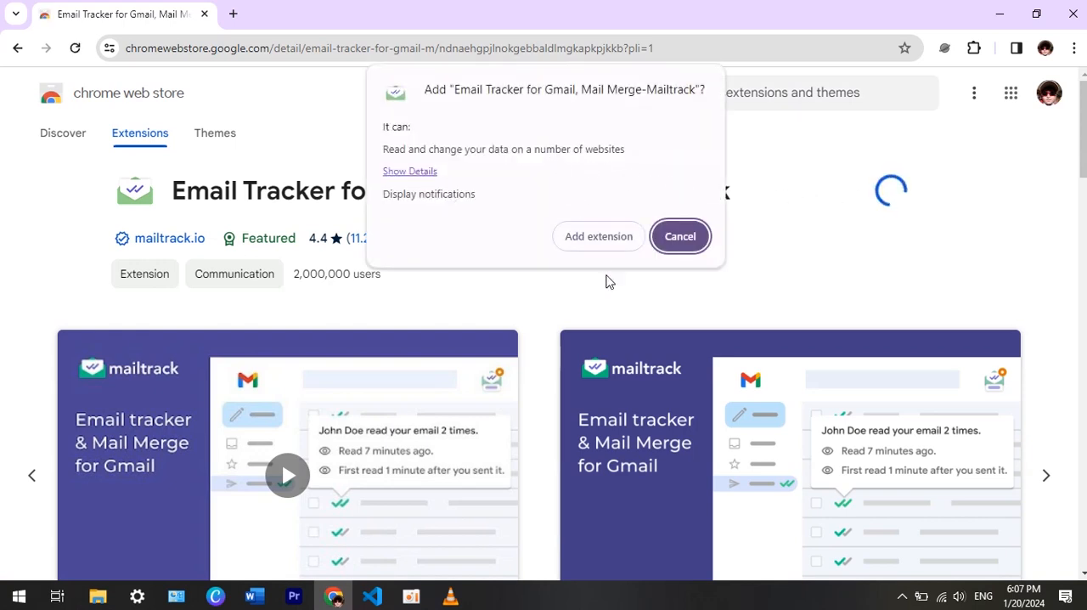
left_click(598, 236)
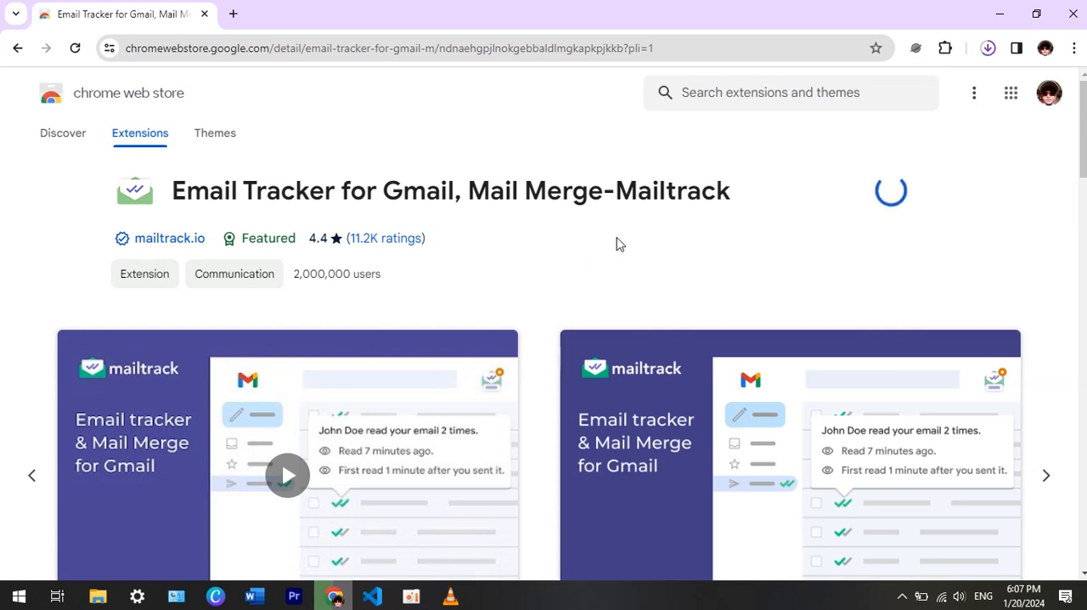
left_click(988, 48)
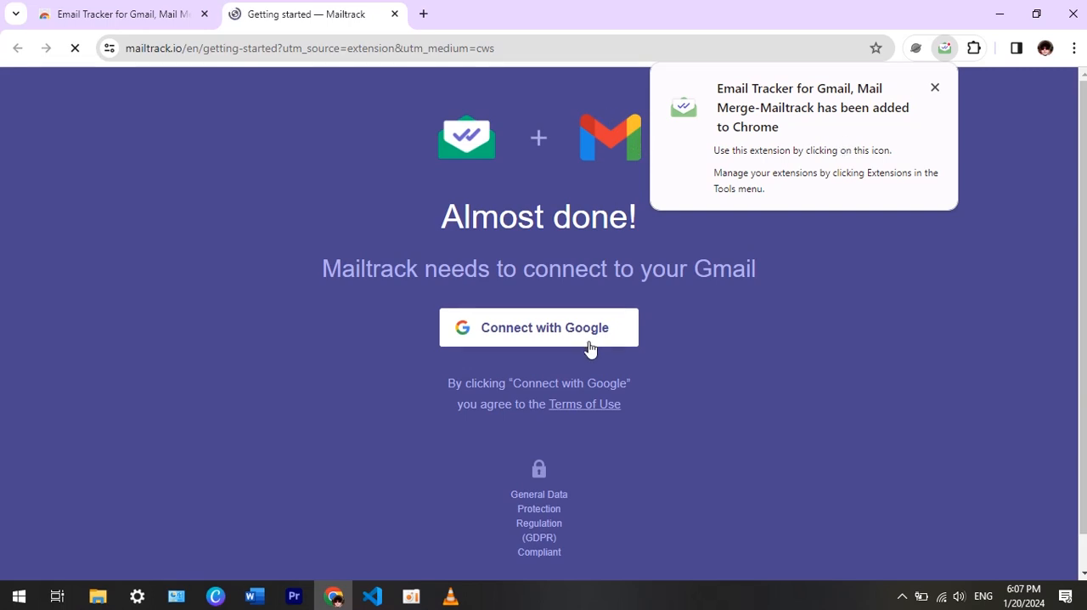
Step: Connect Mailtrack with the Google account and allow it access to Gmail
left_click(590, 346)
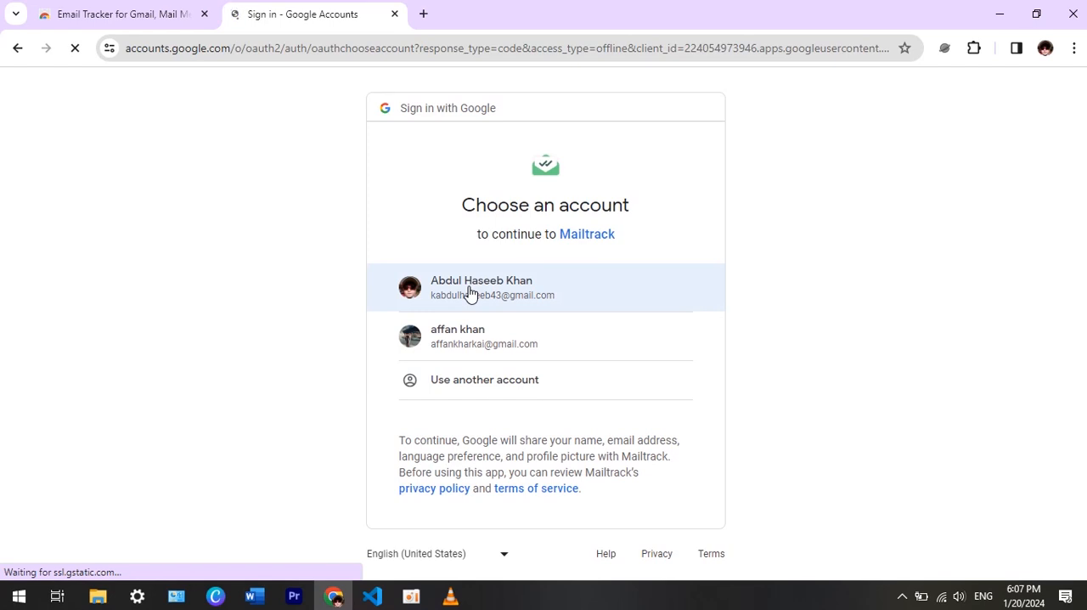
left_click(470, 291)
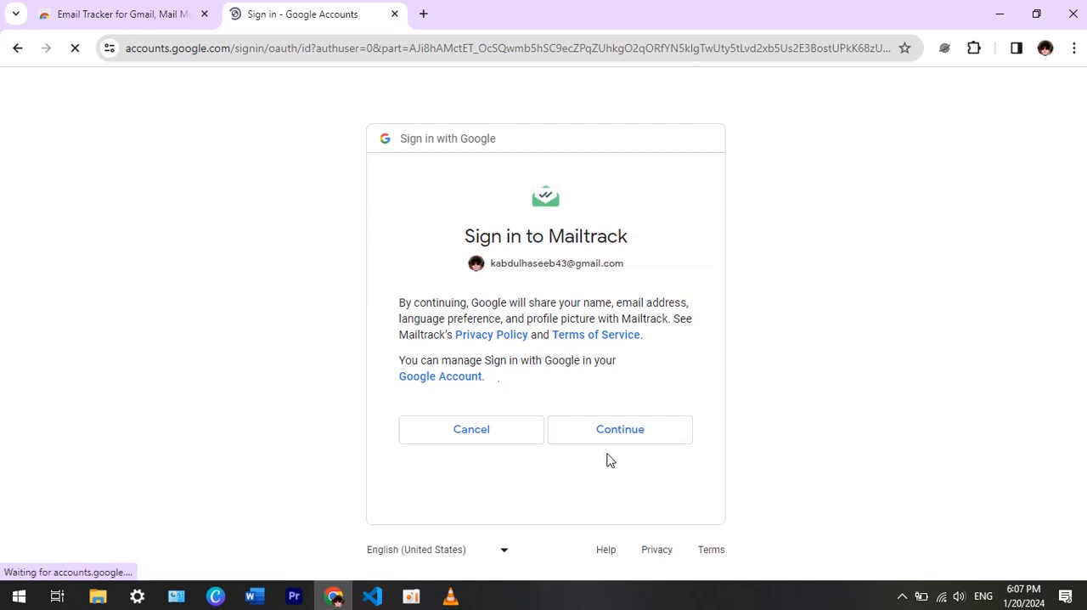
left_click(630, 434)
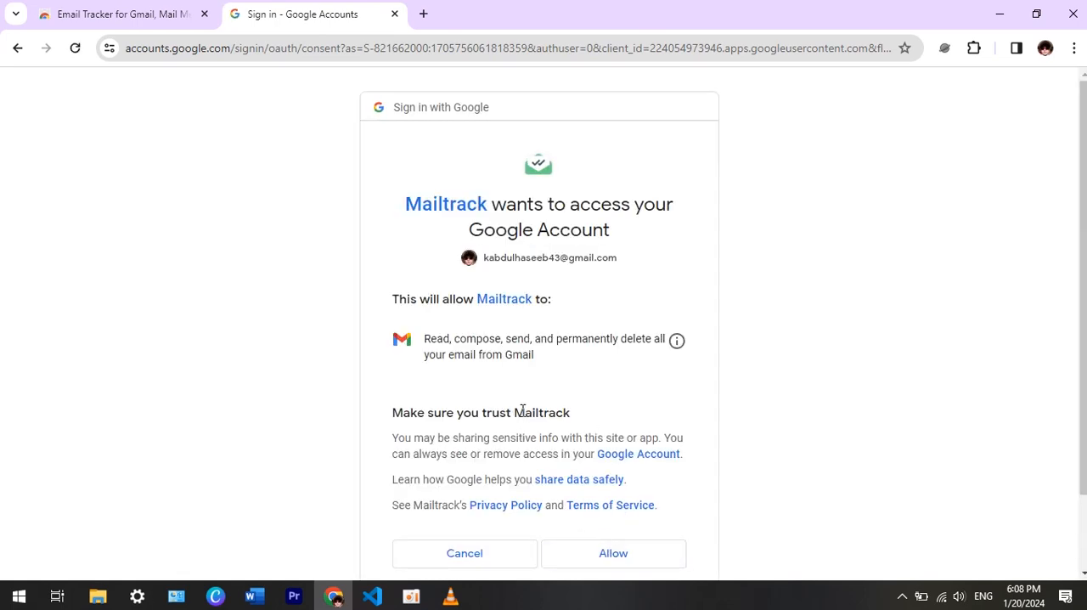
left_click(614, 552)
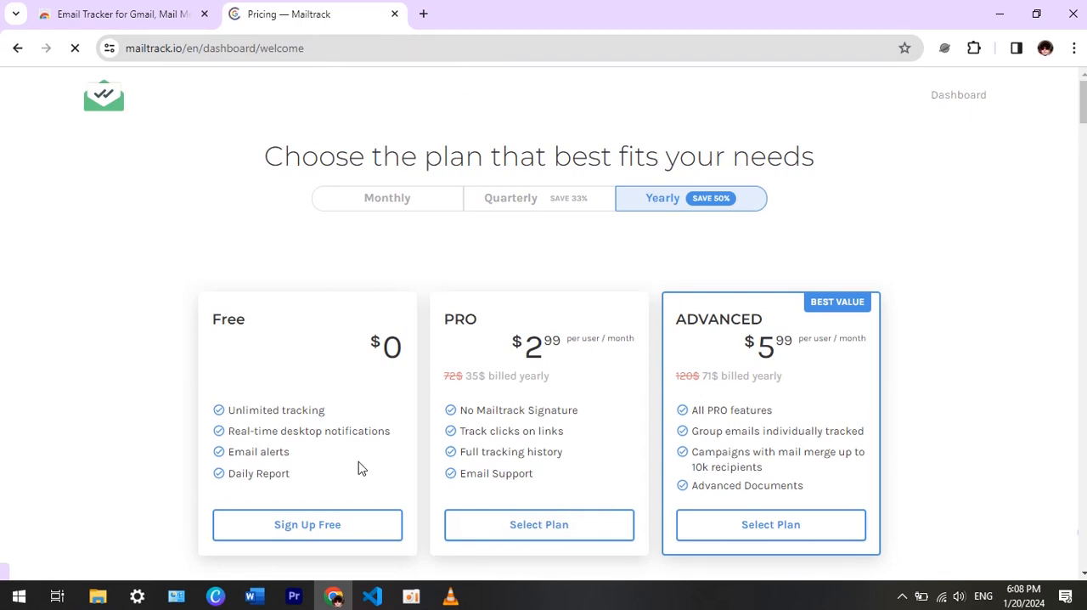
Step: Sign up for the free Mailtrack plan and load Gmail in a new tab
left_click(348, 526)
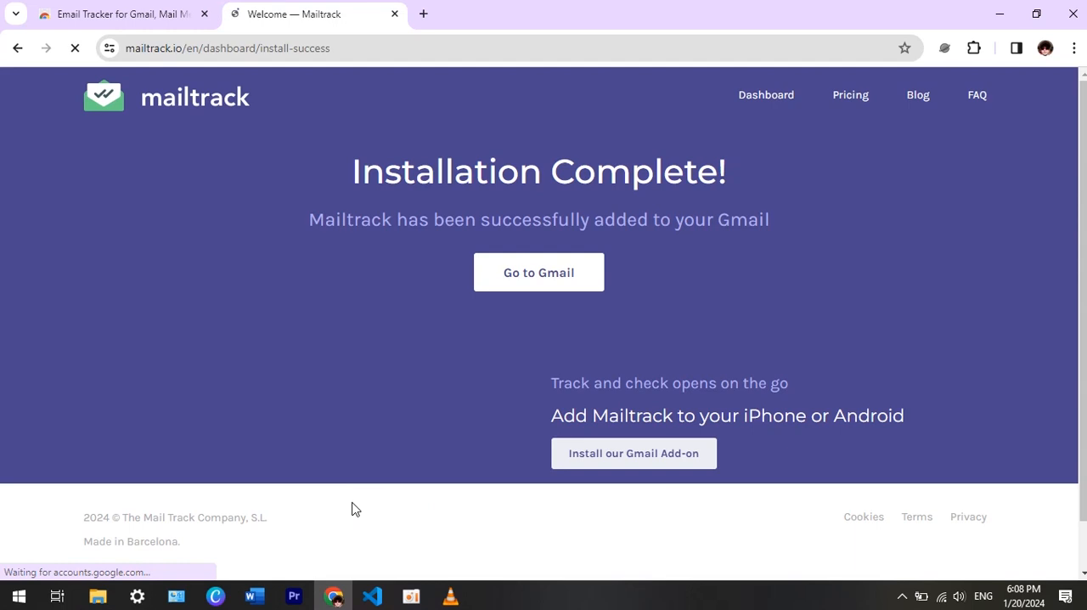
left_click(423, 14)
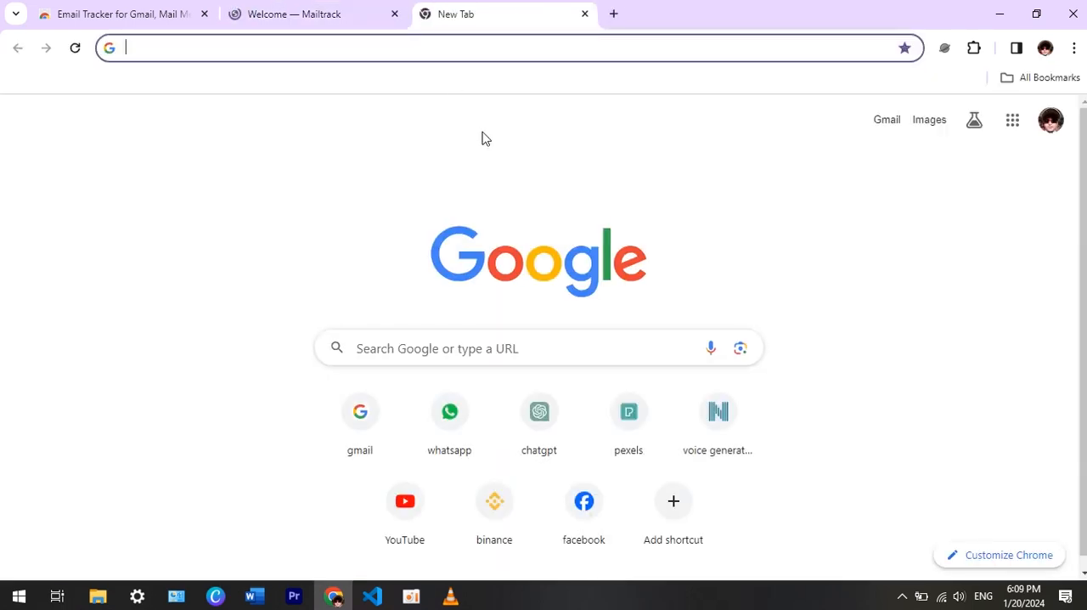
left_click(887, 122)
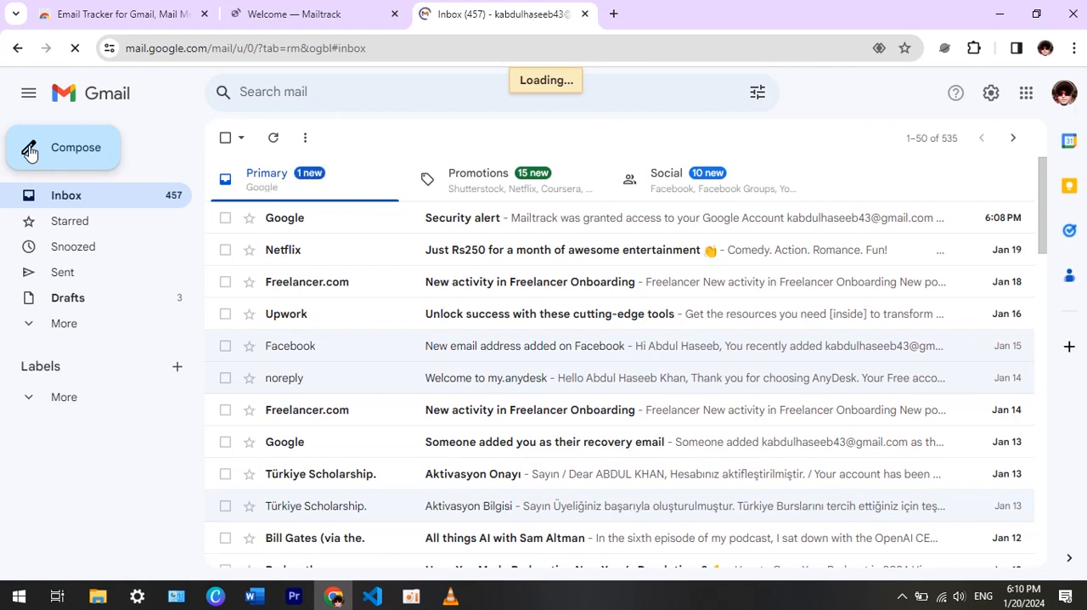
Step: Compose and send a test email titled 'hello how are you' to the suggested saved contact
left_click(29, 151)
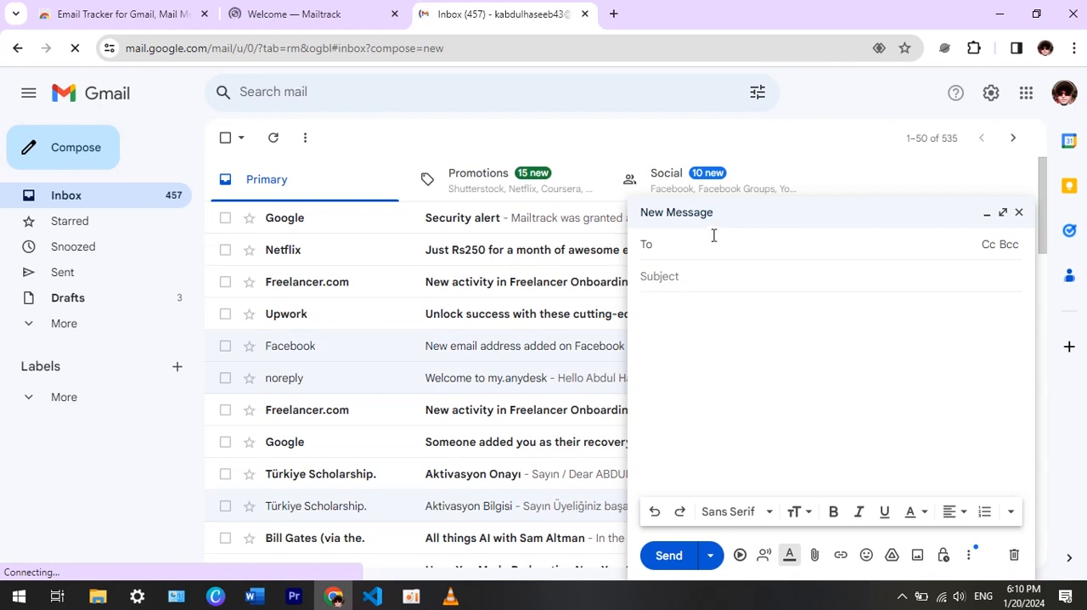
type("affa")
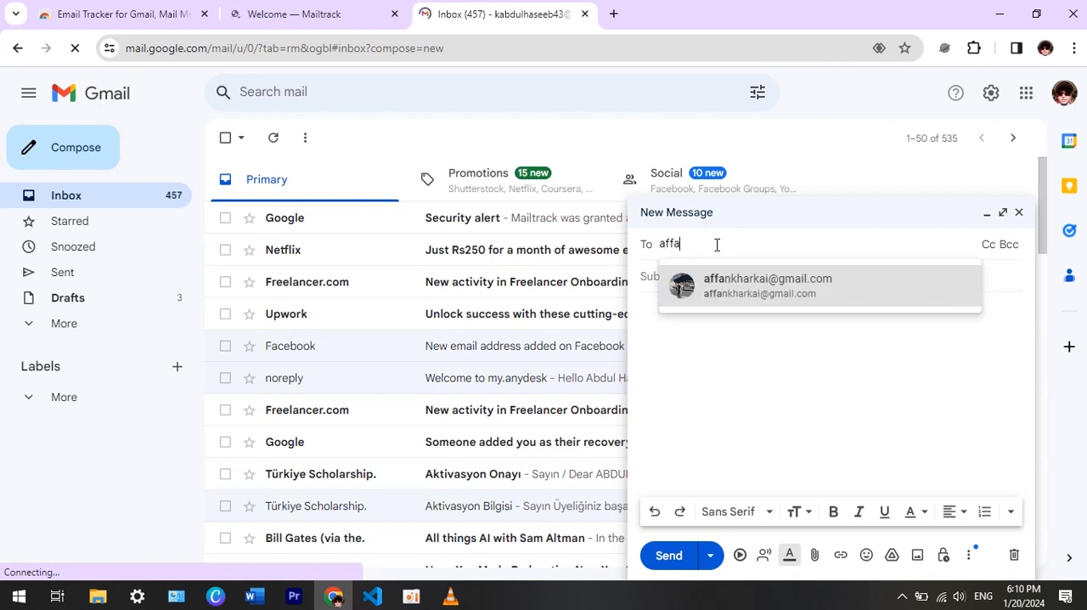
left_click(735, 284)
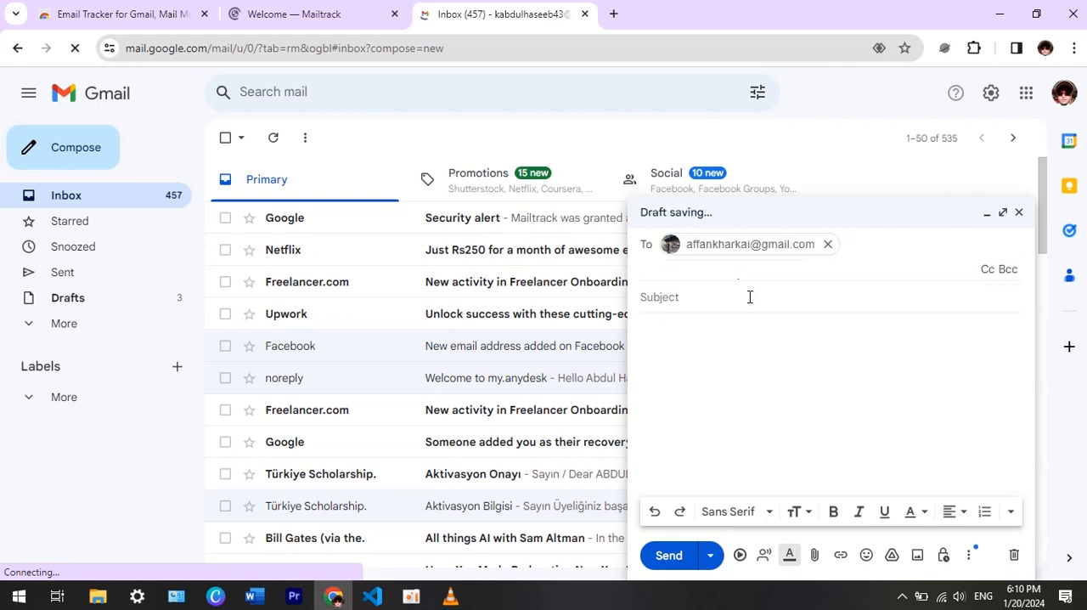
left_click(750, 297)
type("hello")
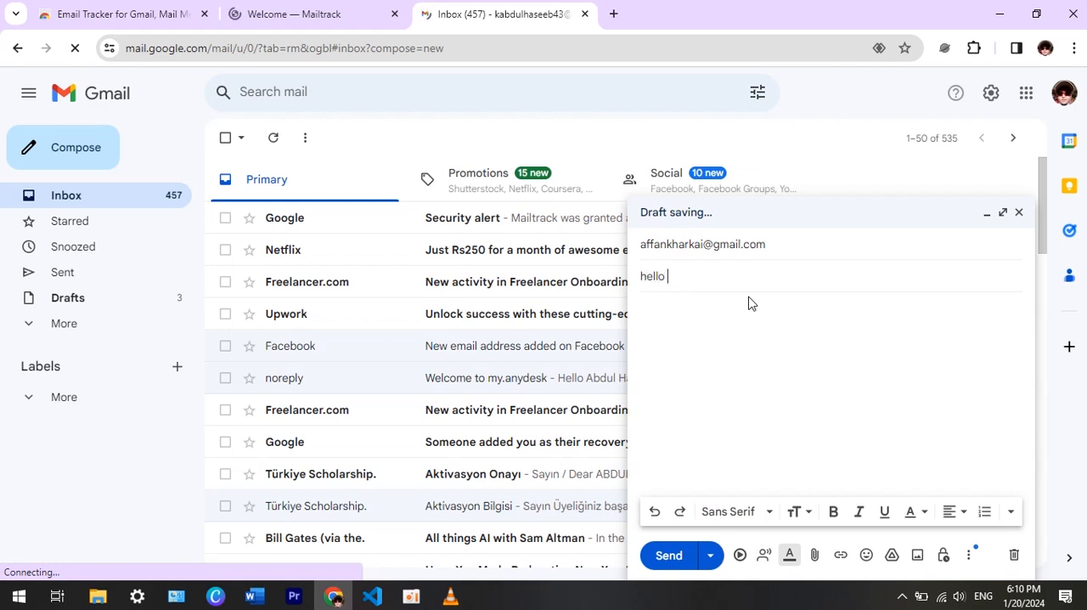
type("how are you")
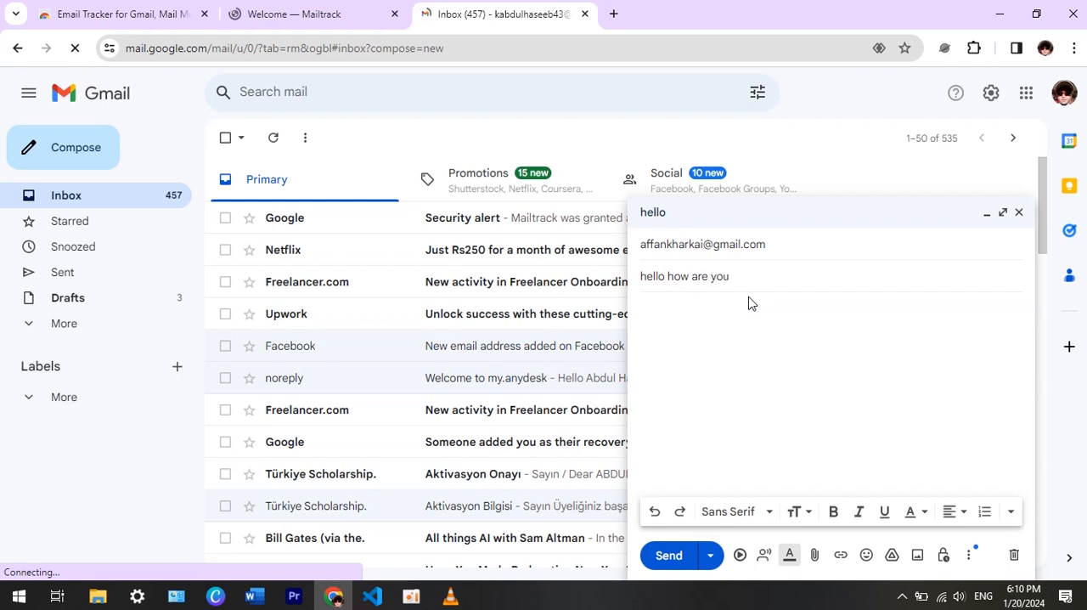
left_click(669, 555)
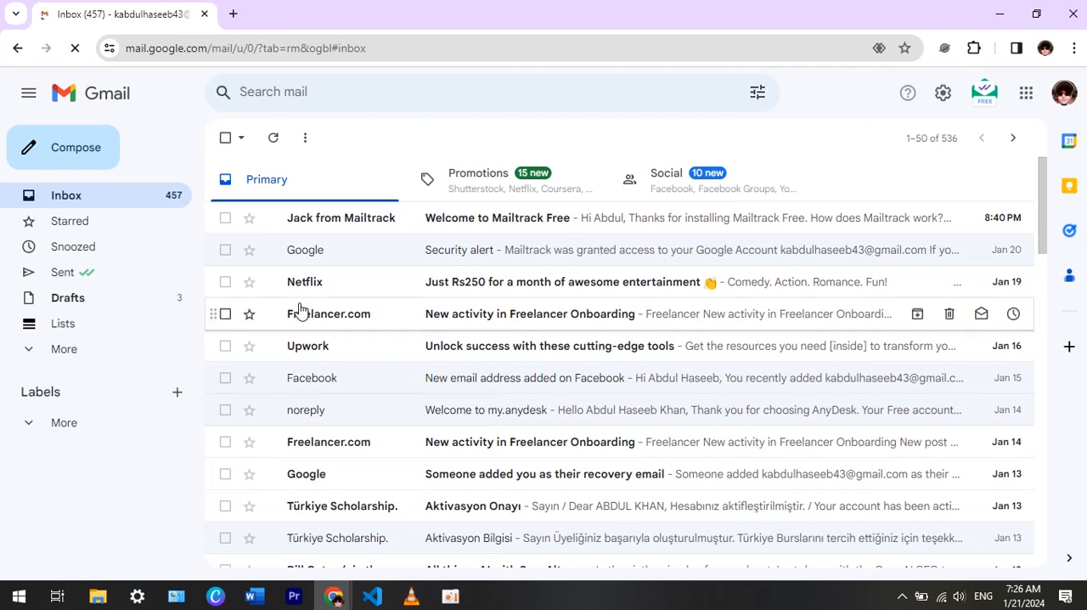
Step: In the Sent folder, use the select dropdown's Read option to check all read sent emails
left_click(81, 272)
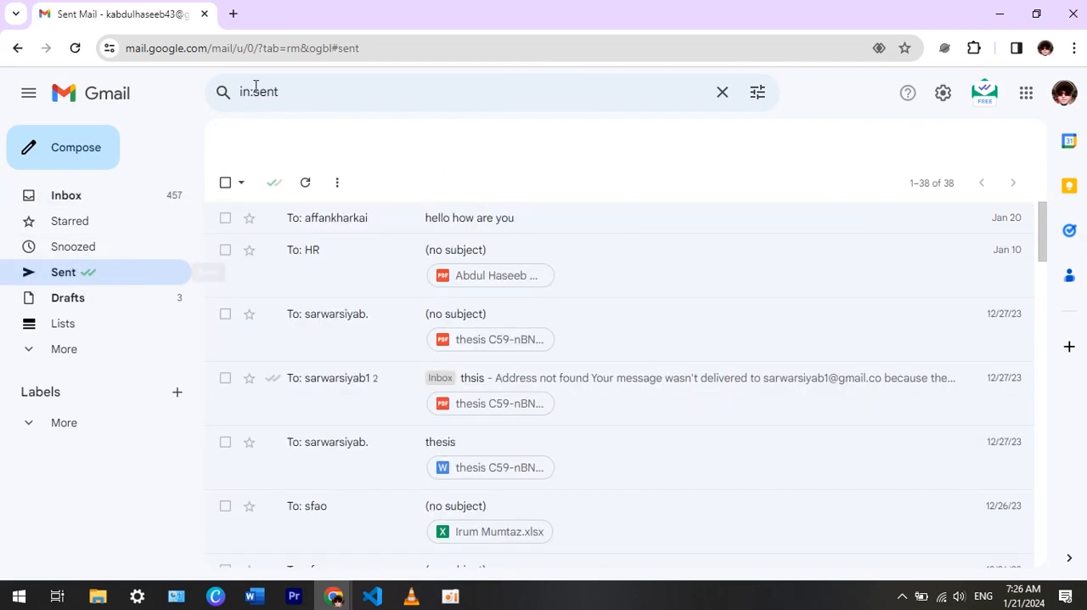
left_click(240, 184)
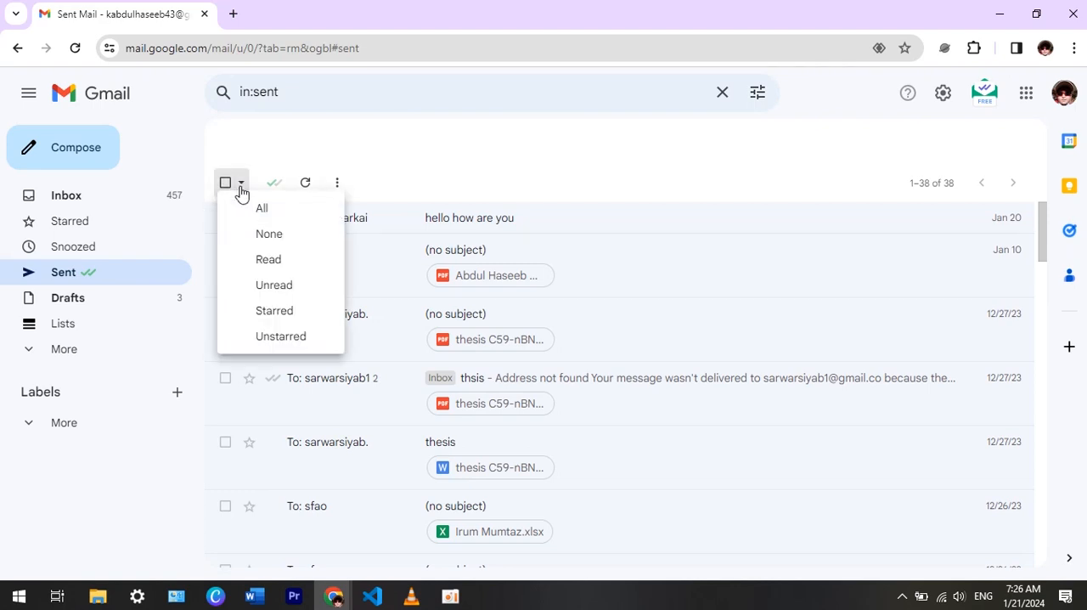
left_click(268, 259)
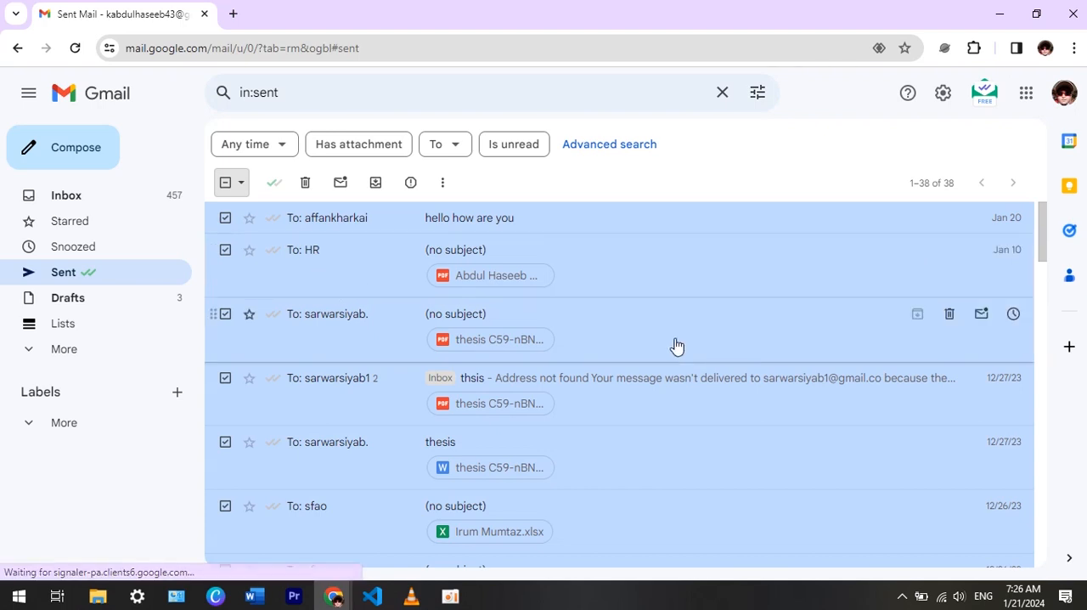
left_click_drag(1040, 258, 1084, 554)
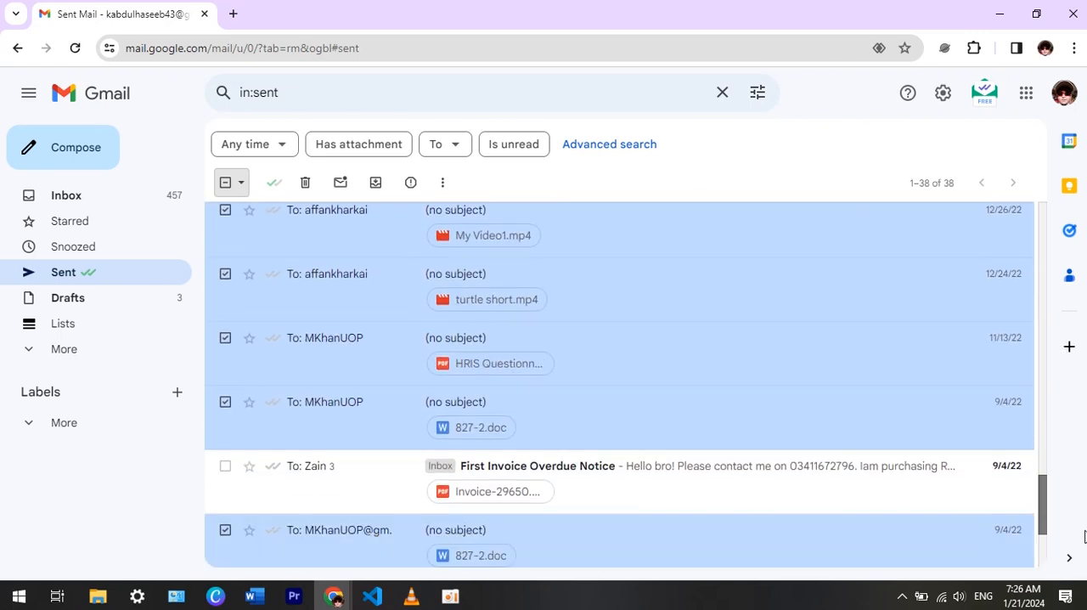